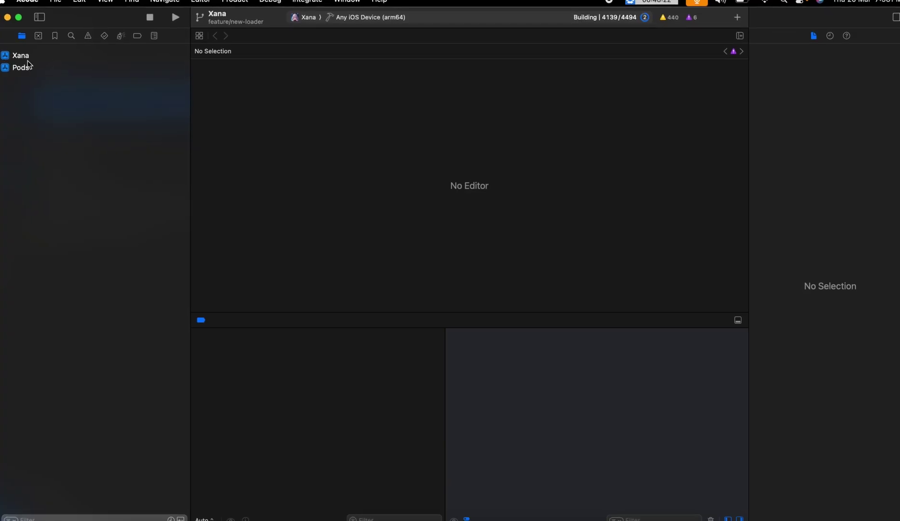
- Review the Xana target's signing team in project settings and keep the current team
click(21, 56)
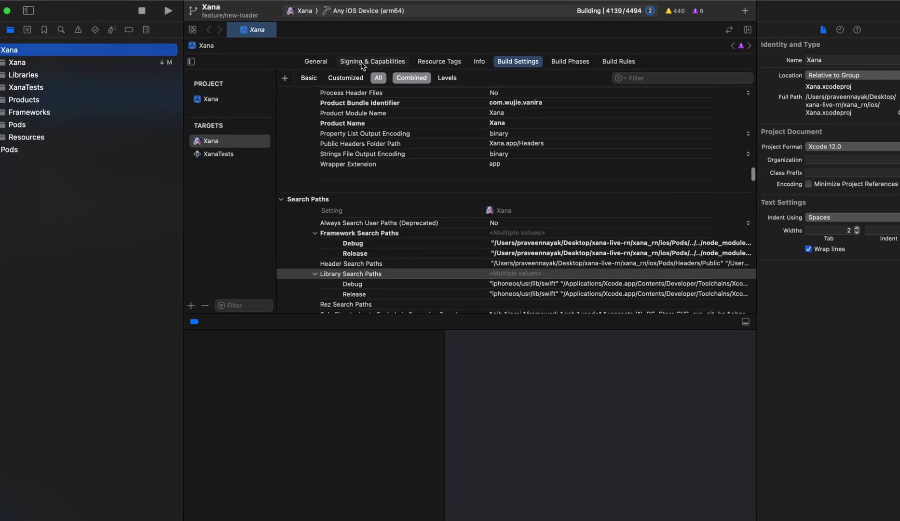
click(361, 62)
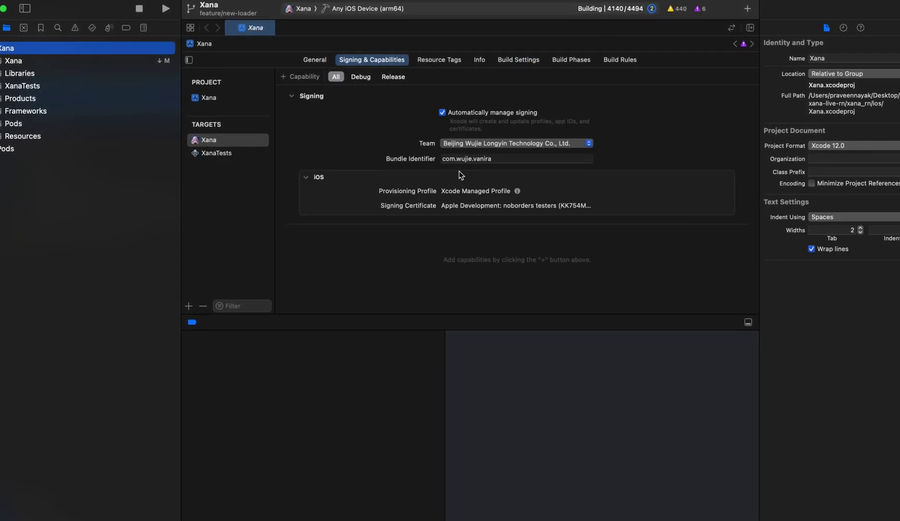
click(483, 141)
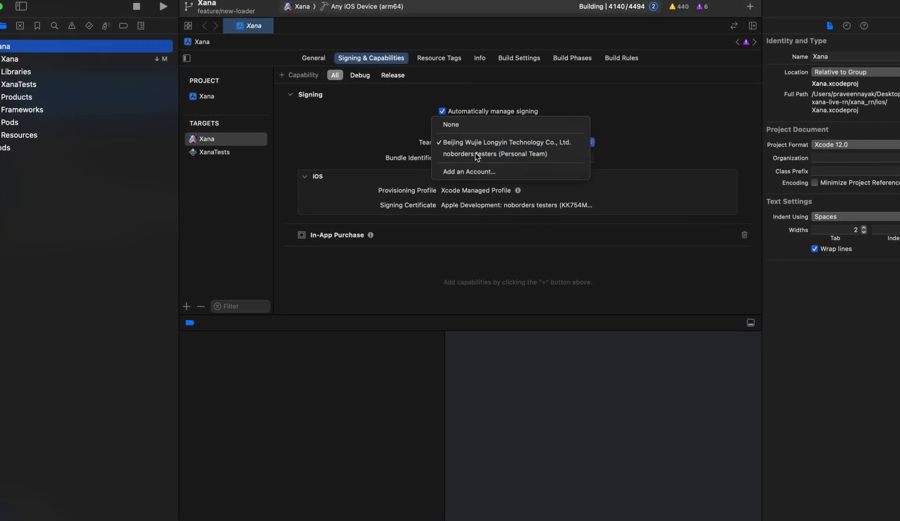
click(476, 142)
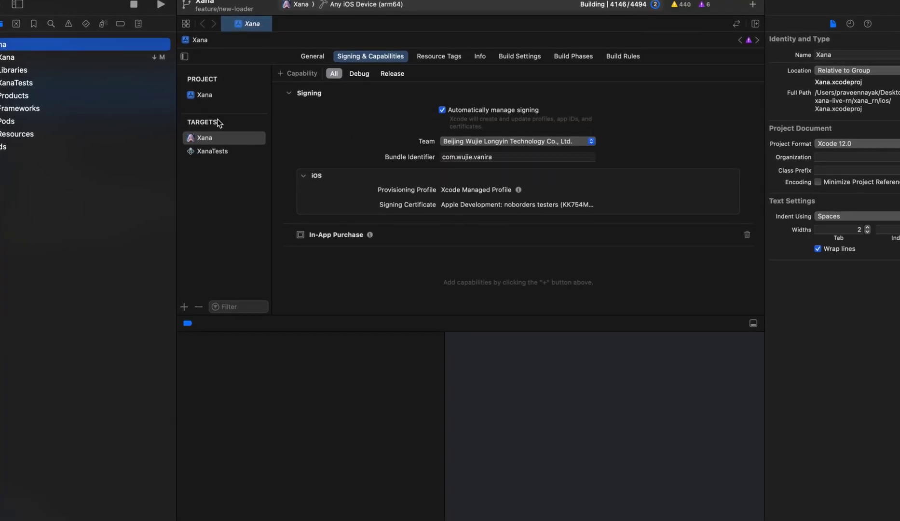
click(226, 22)
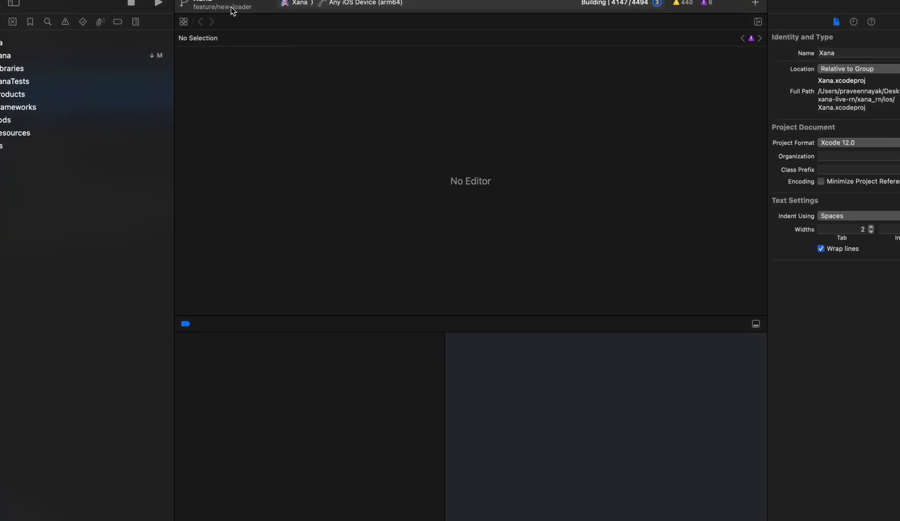
- Check the run destination, archive the Xana app, and show the build progress details
click(225, 2)
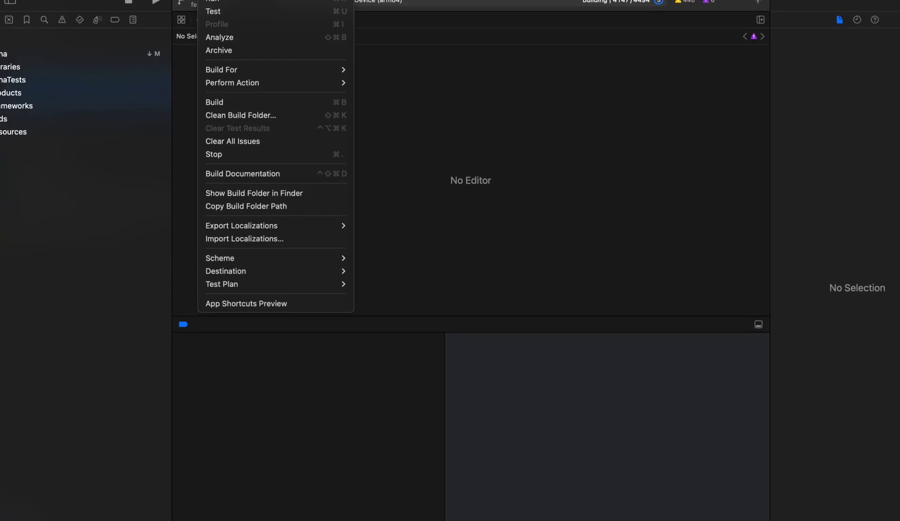
click(435, 84)
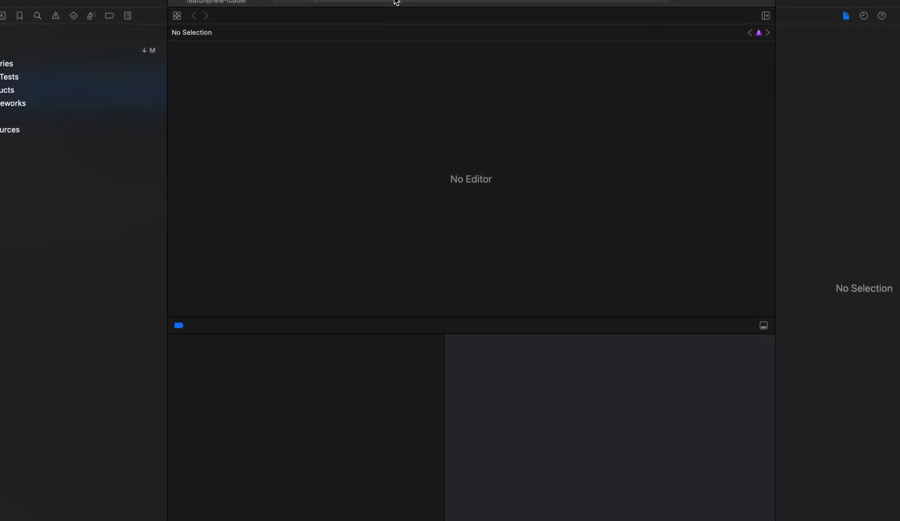
click(393, 2)
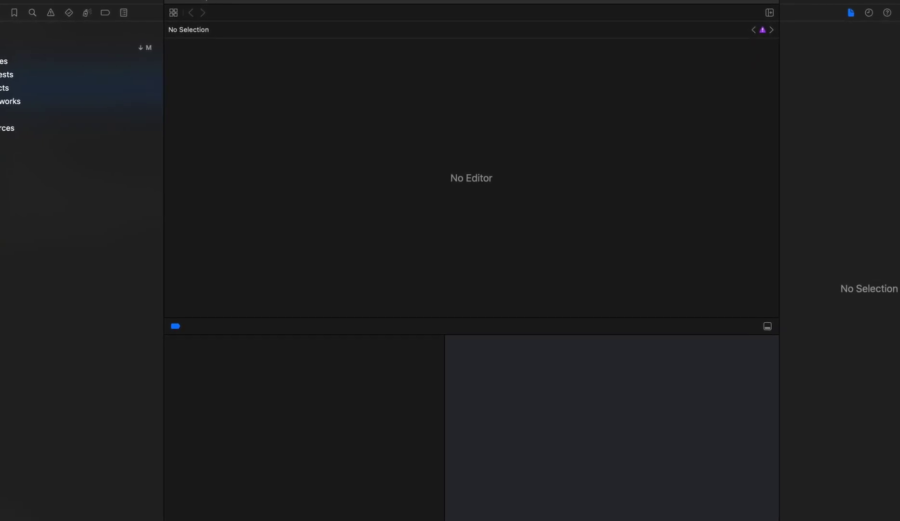
click(210, 1)
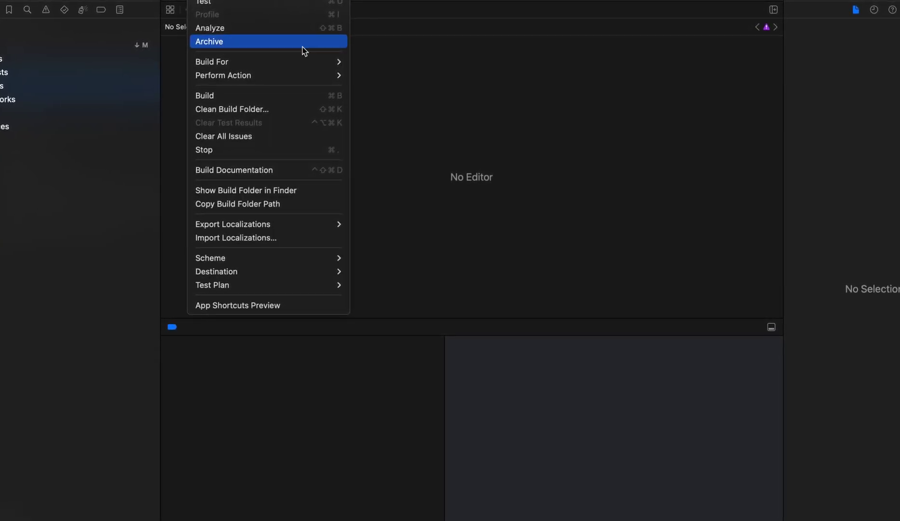
click(377, 59)
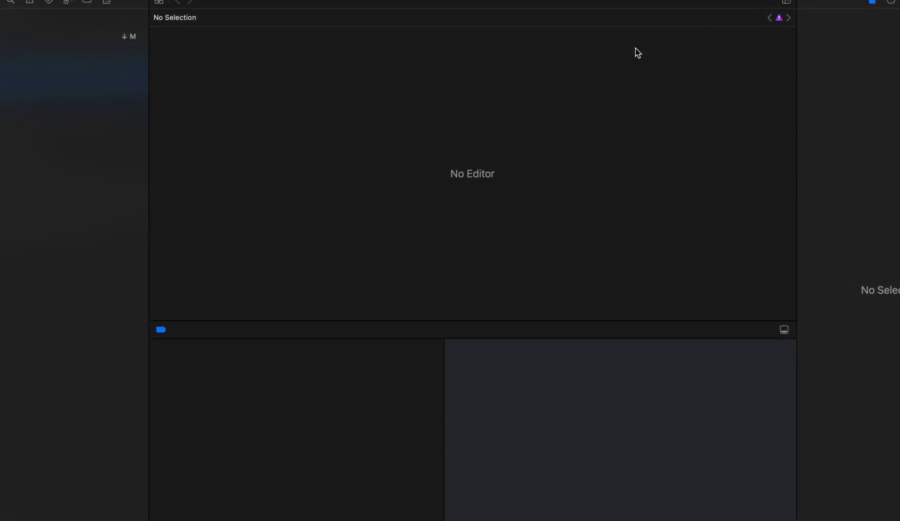
click(640, 26)
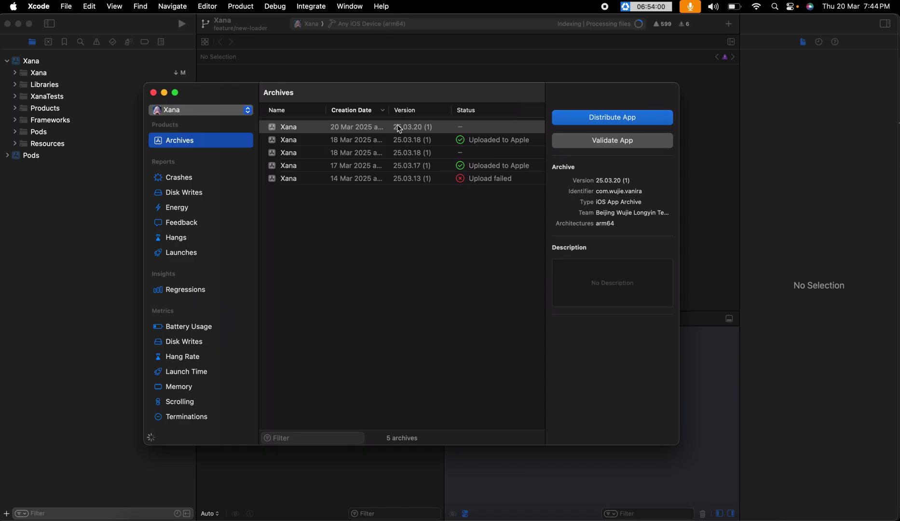
- Select the 20 Mar 2025 Xana archive, version 25.03.20 (1), and nudge the window left
click(398, 128)
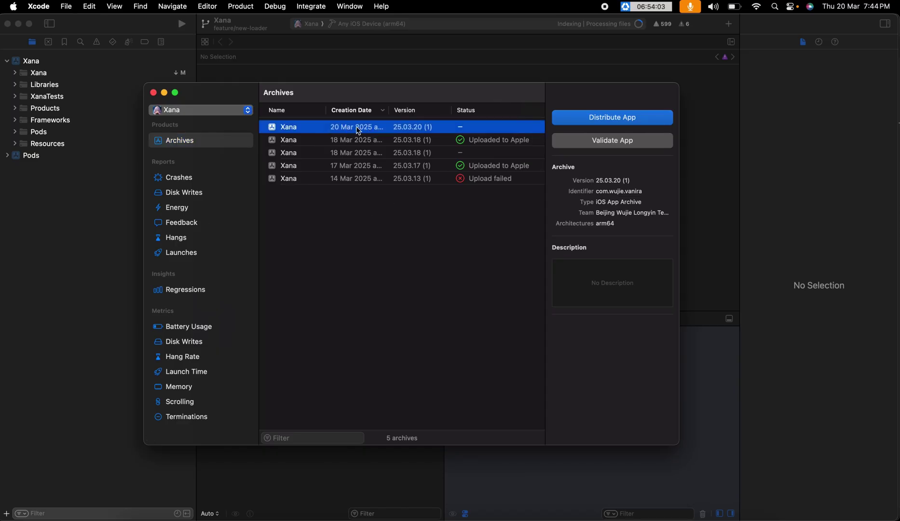
drag(367, 95, 360, 94)
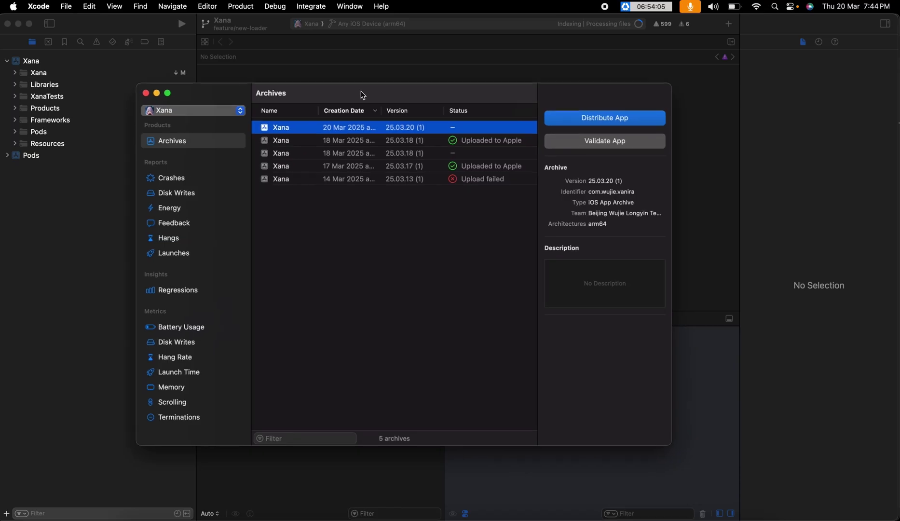
- Distribute the 25.03.20 archive using the TestFlight Internal Only method
click(623, 122)
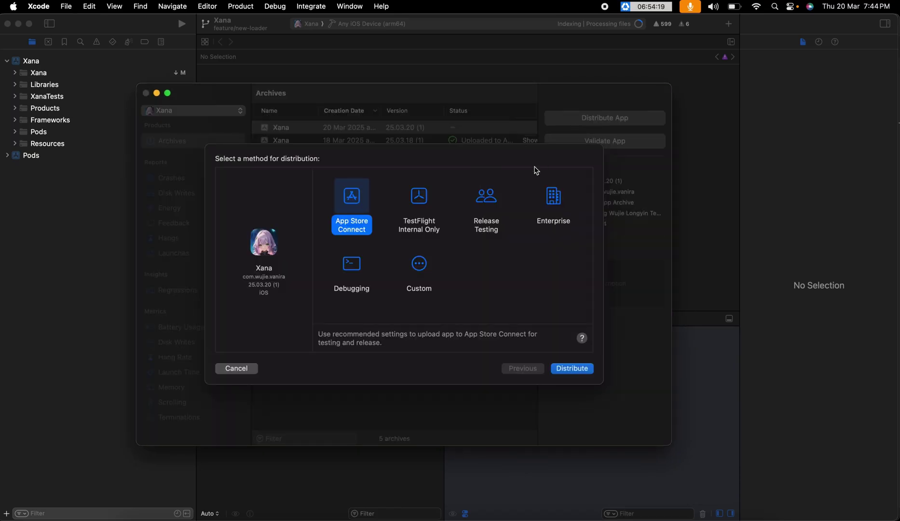
click(427, 201)
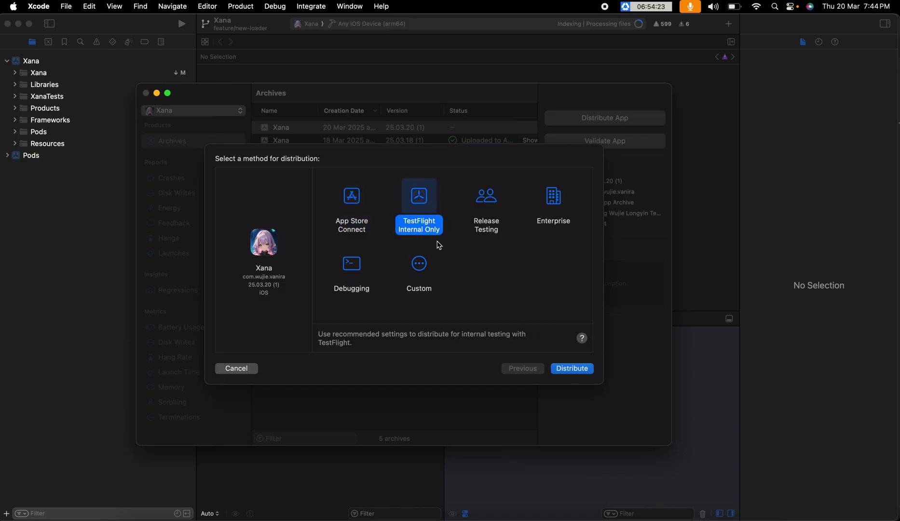
click(574, 371)
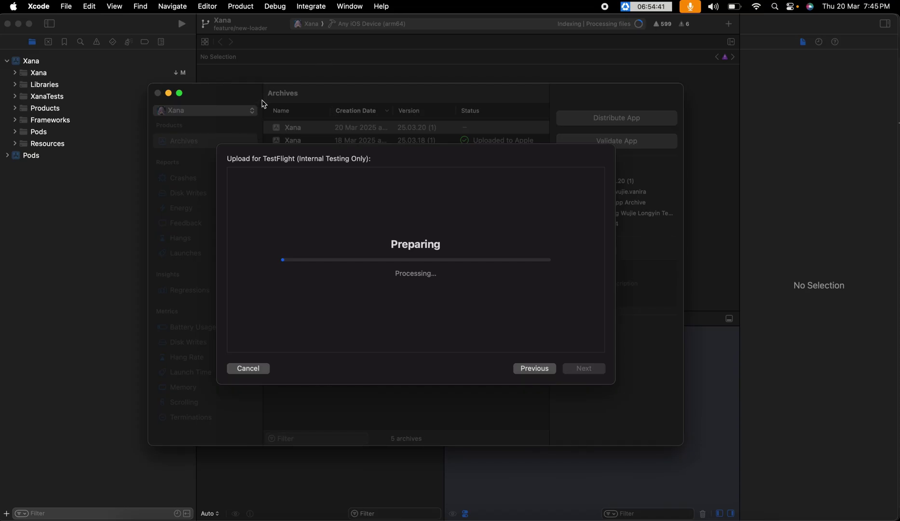
- Bring up Xcode's Window menu while the TestFlight upload is still preparing
click(348, 8)
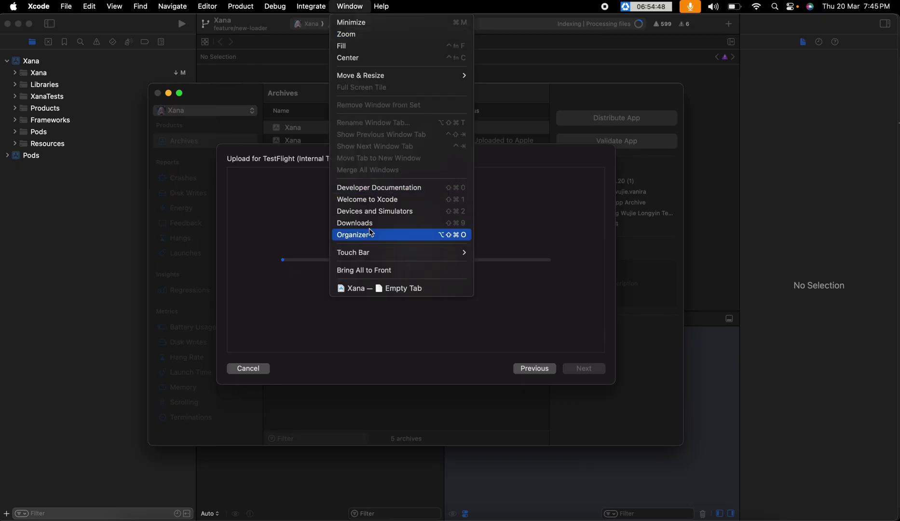